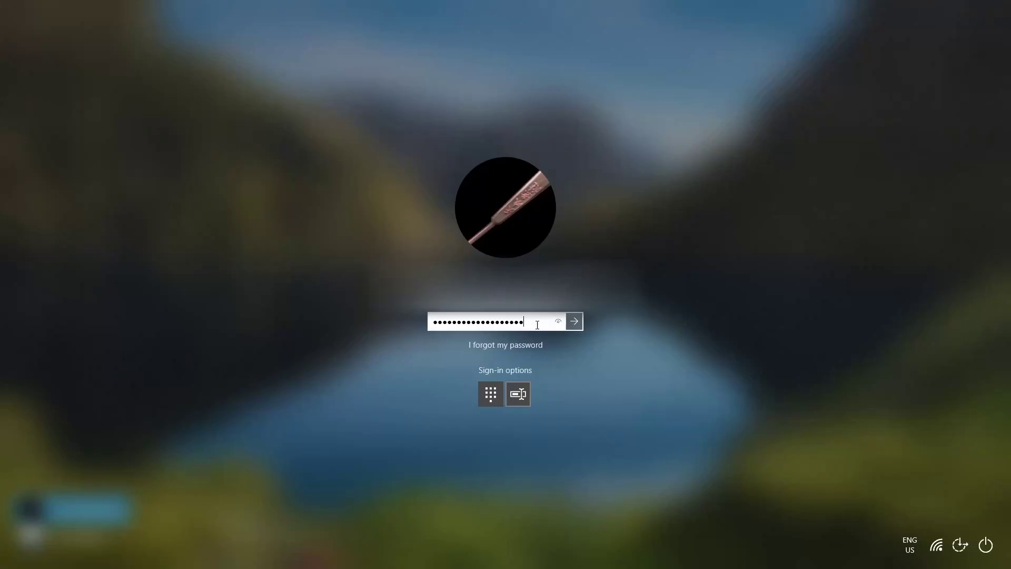
Submit the account password to sign in and reach the desktop.
{"action": "key", "text": "Return"}
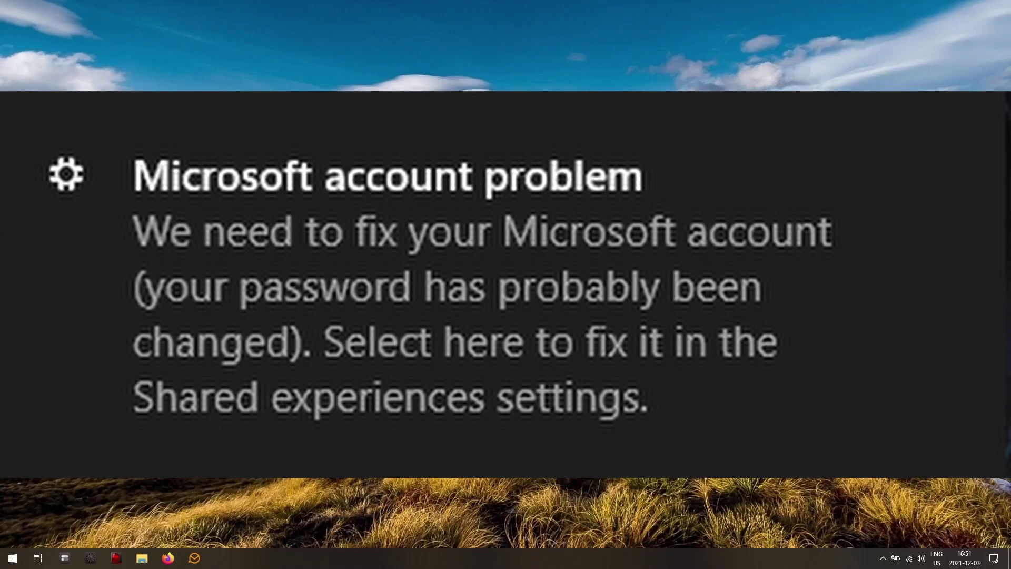
{"action": "key", "text": "super"}
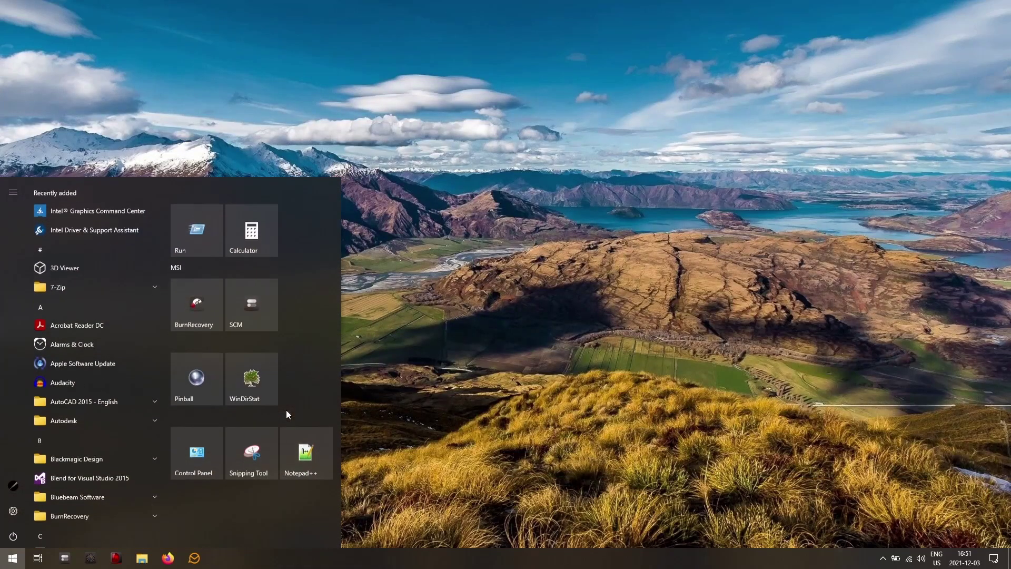
{"action": "type", "text": "shar"}
{"action": "key", "text": "Return"}
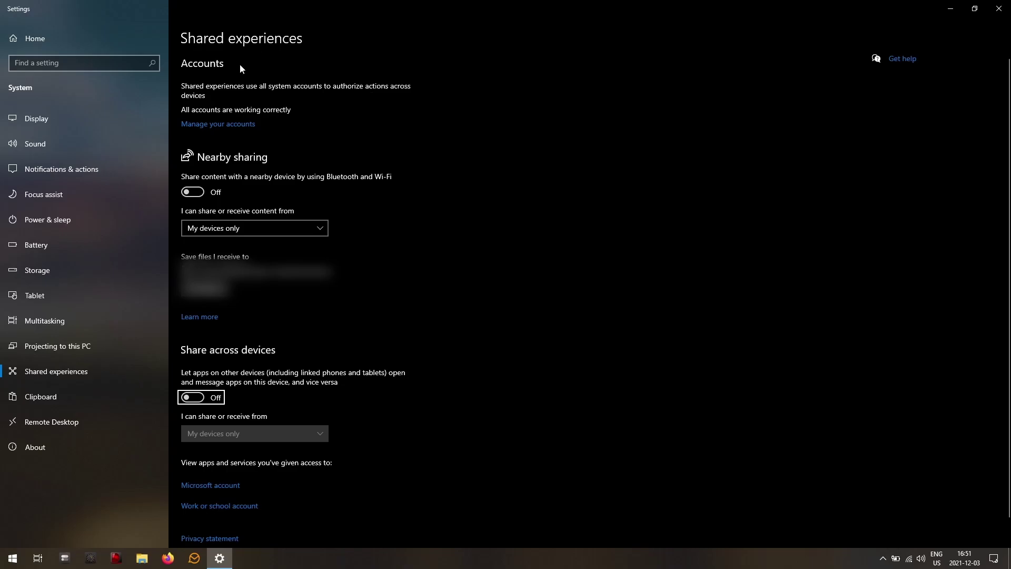
{"action": "left_click", "coordinate": [998, 9]}
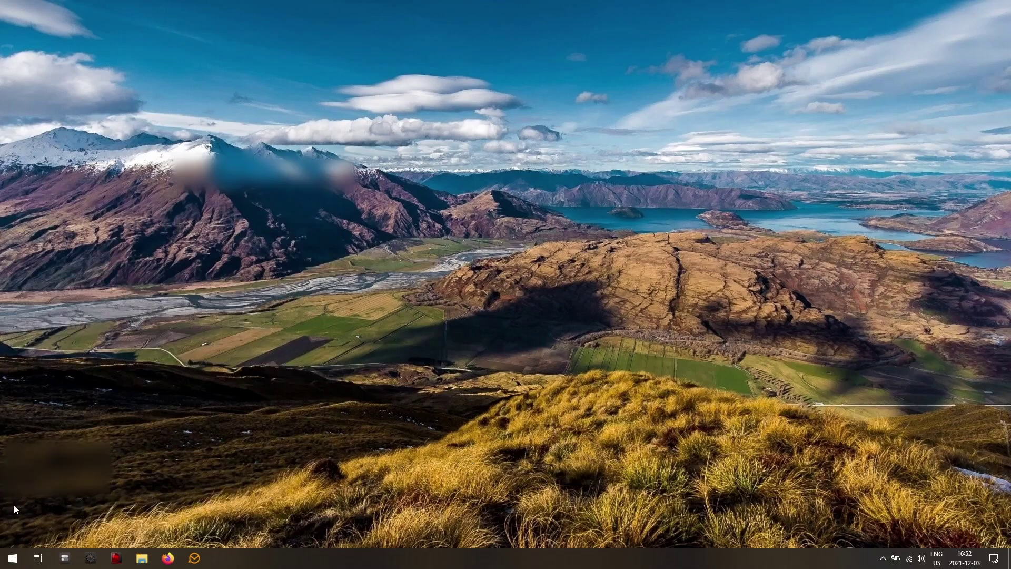
Open the Administrator account's Your info page through the Start menu account options.
{"action": "left_click", "coordinate": [13, 558]}
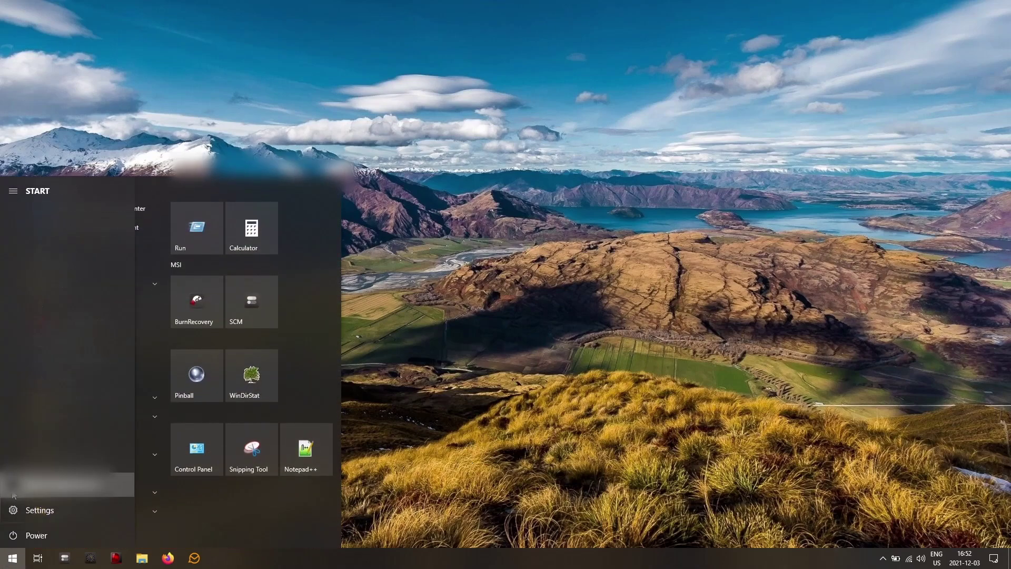
{"action": "left_click", "coordinate": [13, 495]}
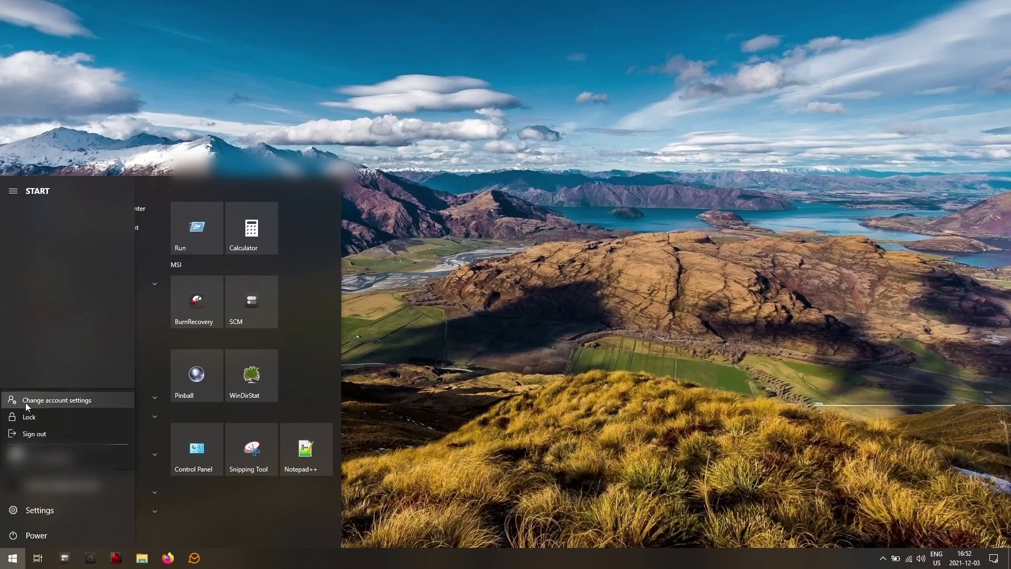
{"action": "left_click", "coordinate": [25, 402]}
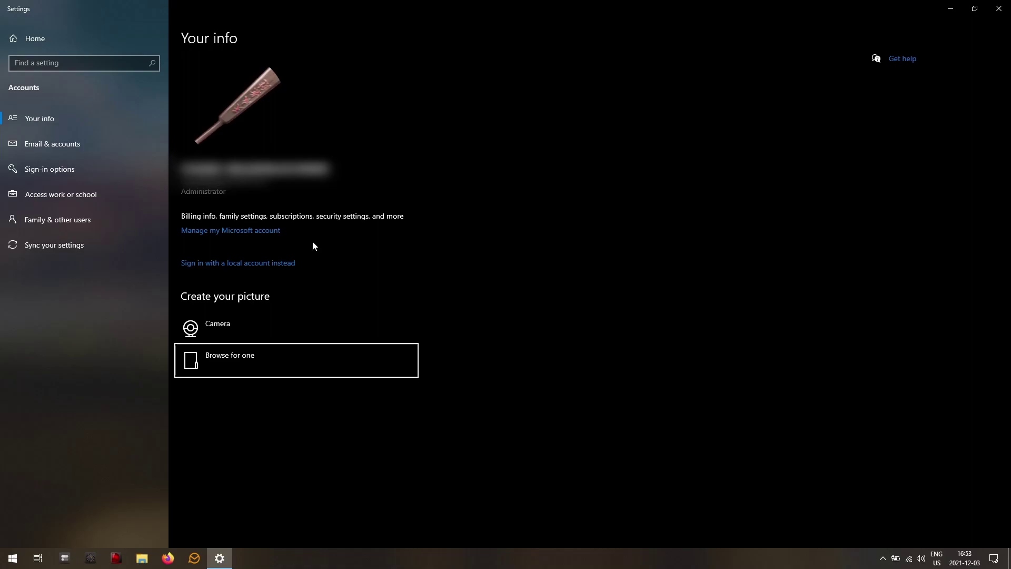
Begin switching to a local account, verify identity, then enter and confirm the new password.
{"action": "left_click", "coordinate": [265, 265]}
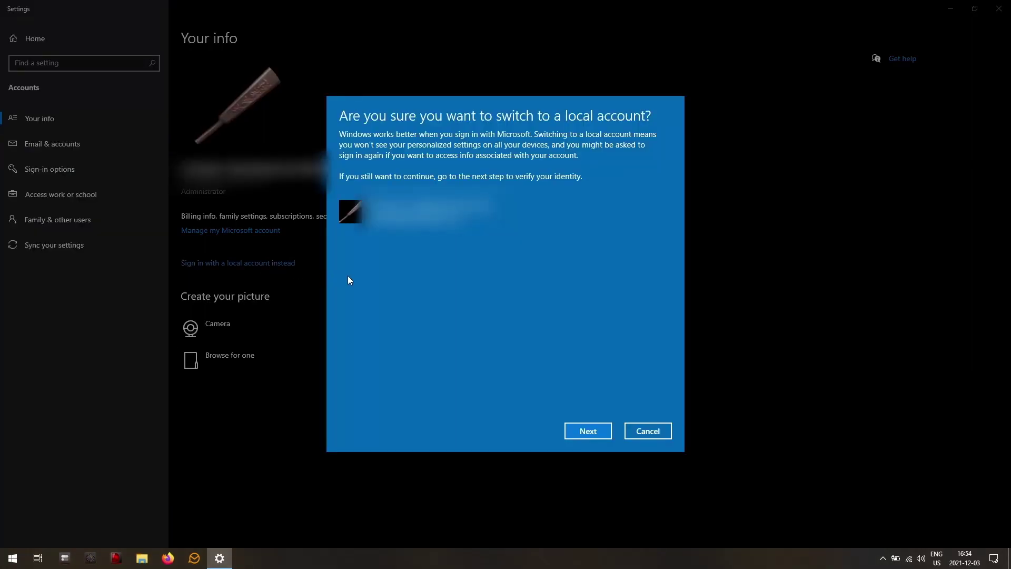
{"action": "left_click", "coordinate": [588, 432]}
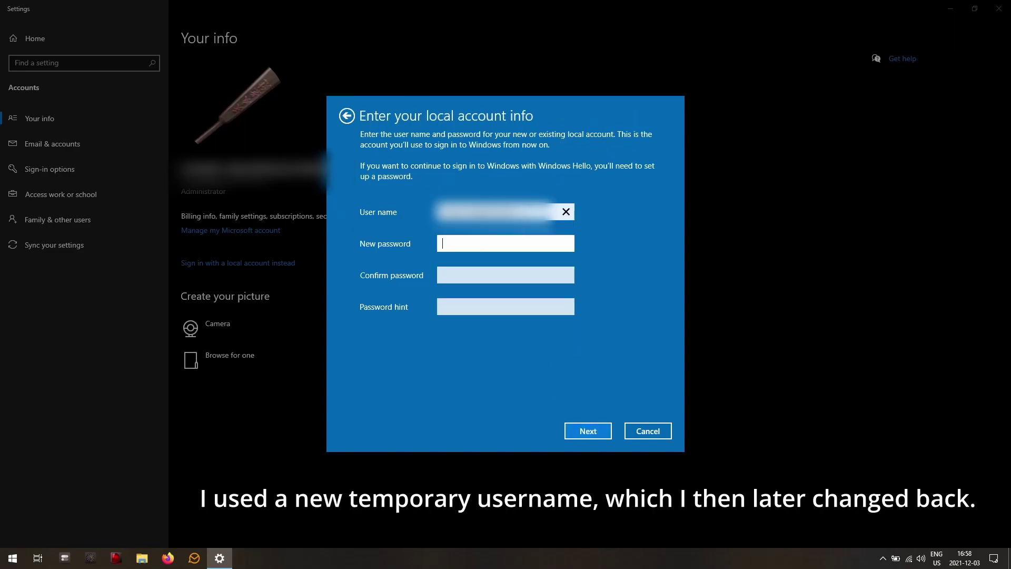
{"action": "left_click", "coordinate": [537, 247]}
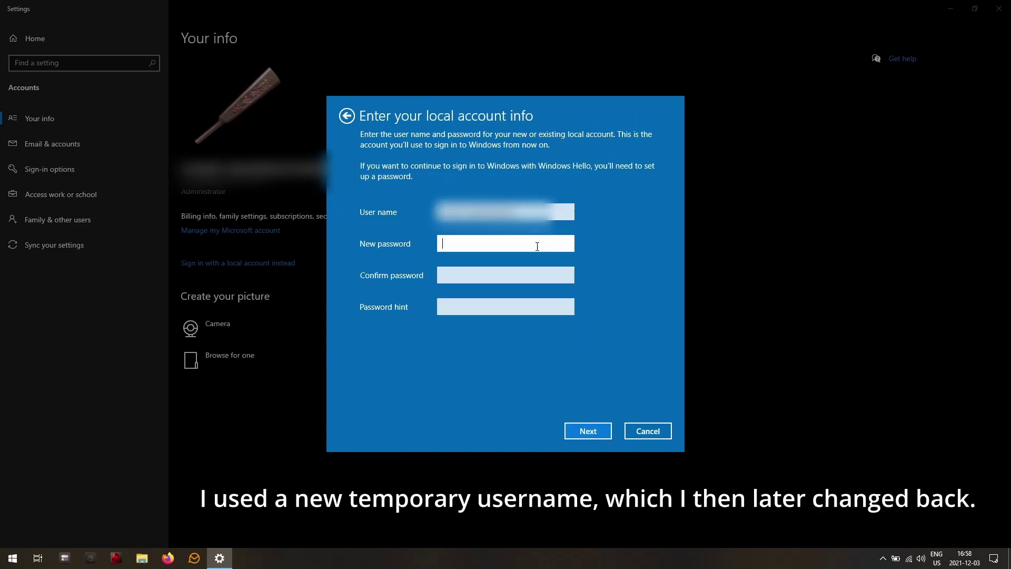
{"action": "type", "text": "••••••••••••••••••••"}
{"action": "key", "text": "Tab"}
{"action": "type", "text": "•••••••••••••••••••"}
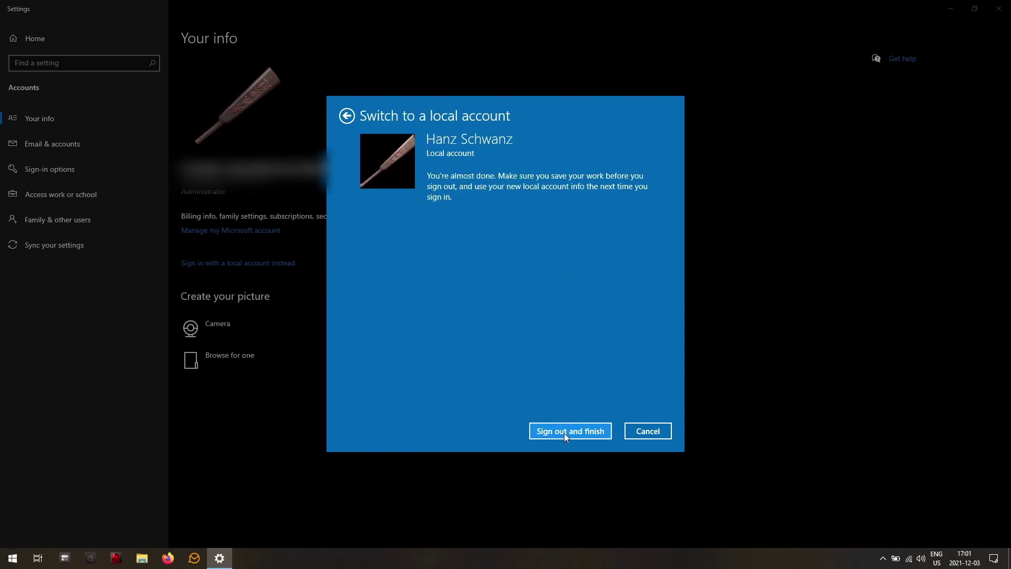
Sign out to finish the switch, then try the password sign-in option for the local account.
{"action": "left_click", "coordinate": [564, 433]}
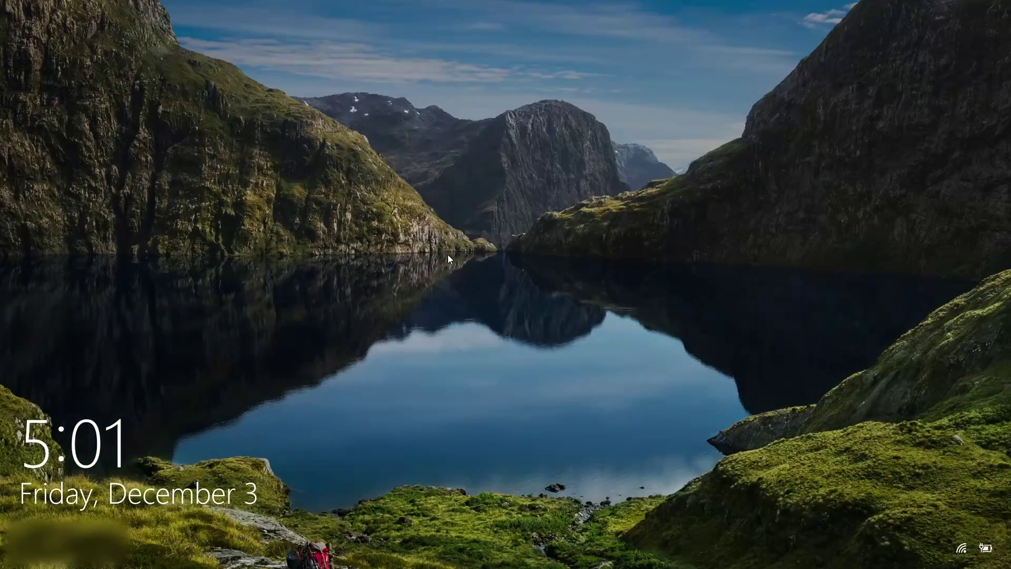
{"action": "left_click", "coordinate": [445, 253]}
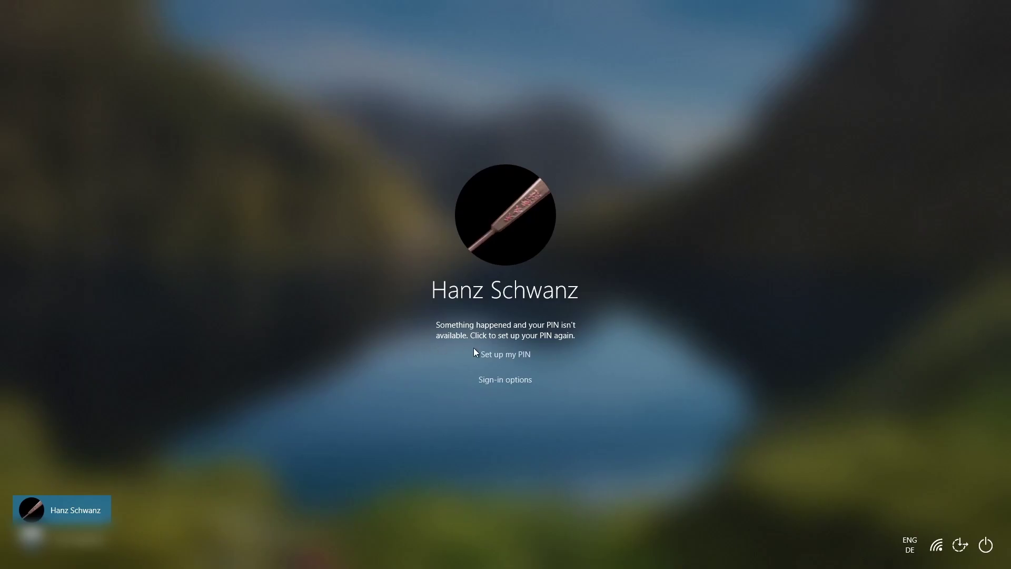
{"action": "left_click", "coordinate": [491, 380]}
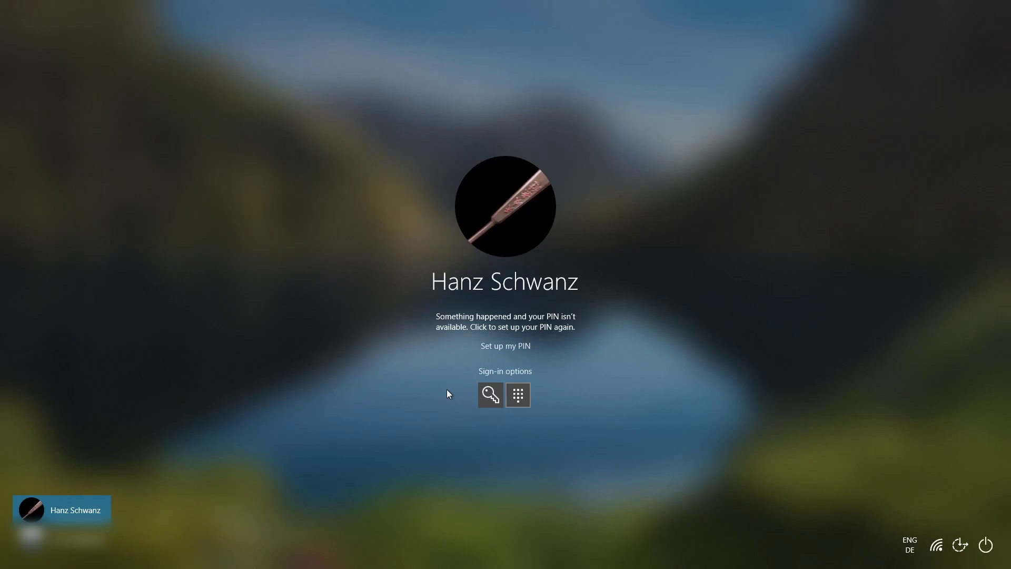
{"action": "left_click", "coordinate": [489, 395]}
{"action": "type", "text": "••••••••••••••••"}
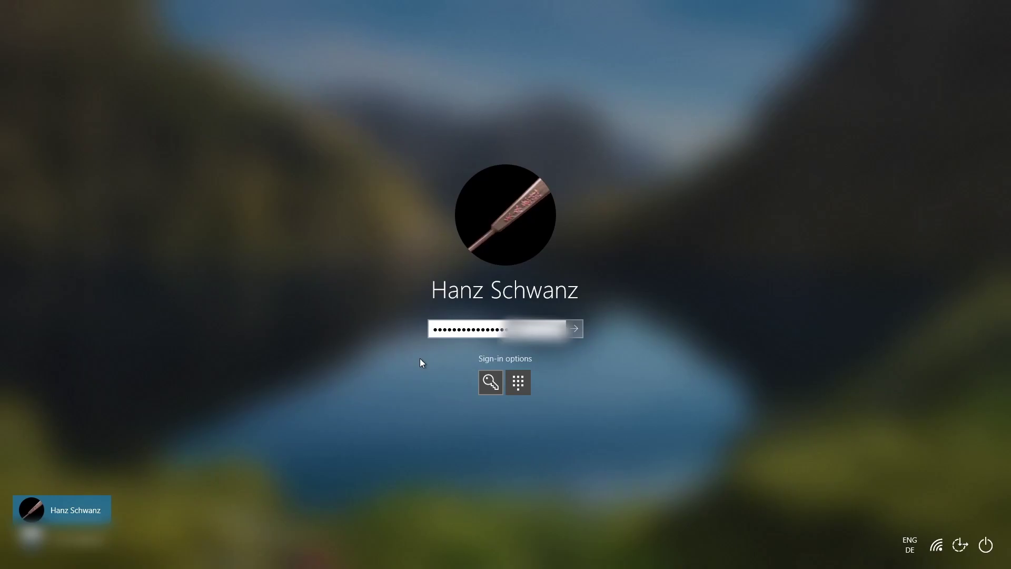
{"action": "key", "text": "Return"}
{"action": "key", "text": "Return"}
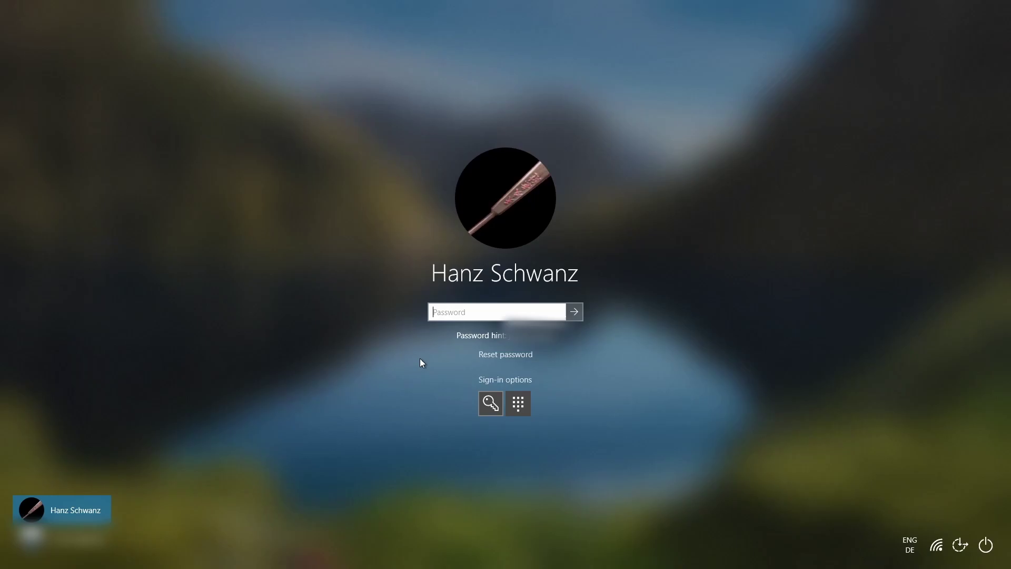
Switch the keyboard layout to ENG US and sign in with the local account password.
{"action": "left_click", "coordinate": [906, 540]}
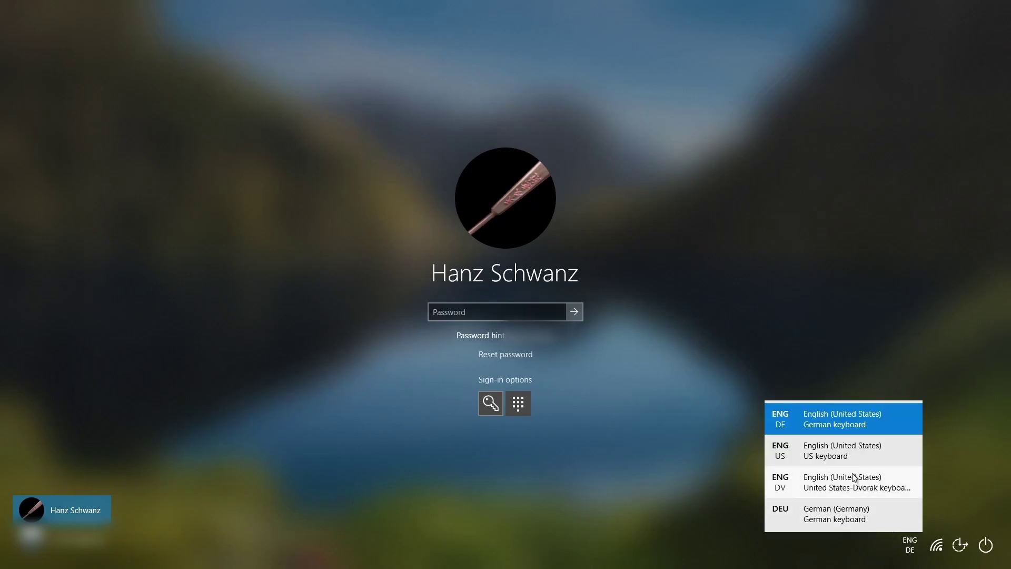
{"action": "left_click", "coordinate": [845, 460]}
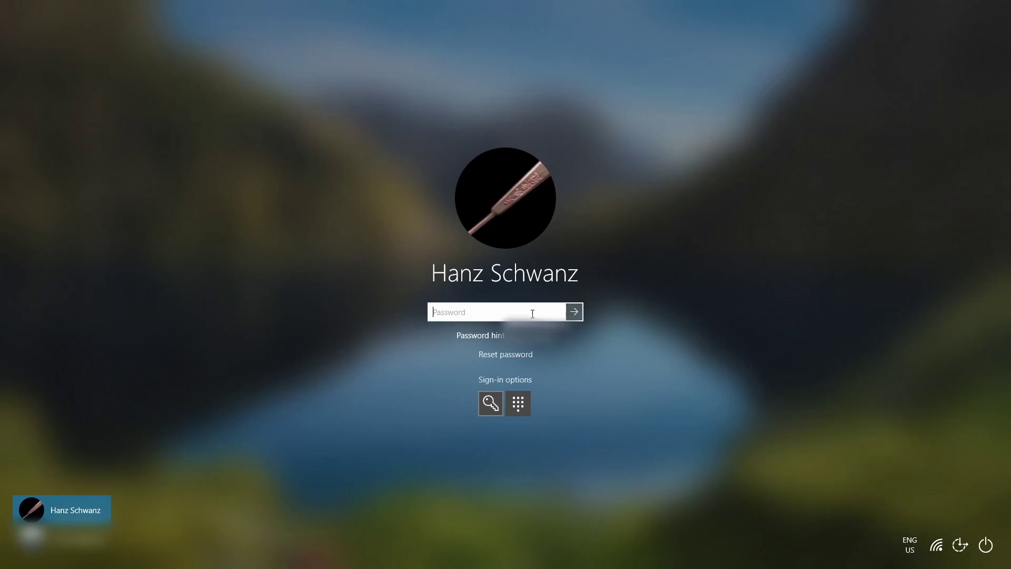
{"action": "type", "text": "************"}
{"action": "key", "text": "Return"}
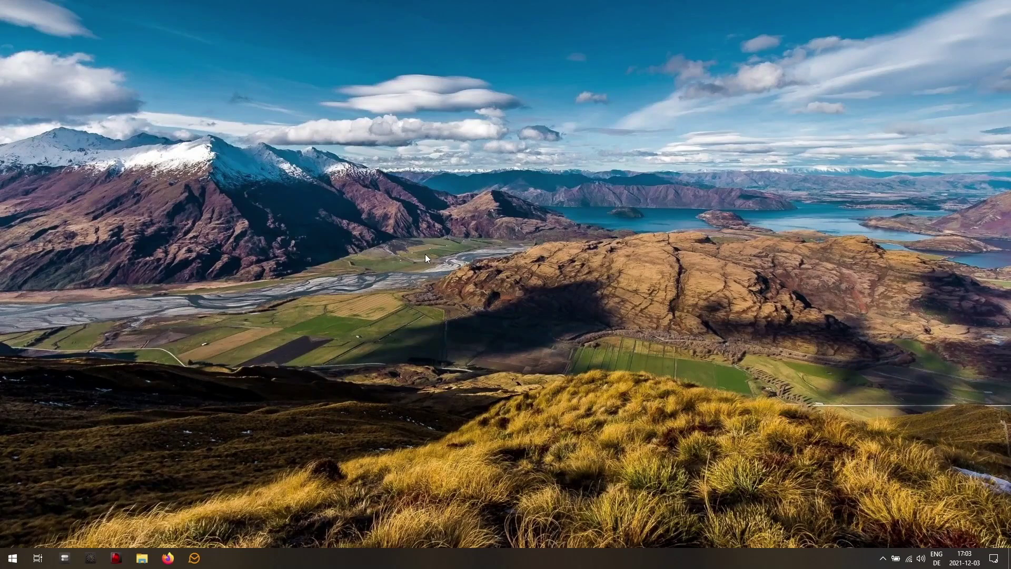
Open Change account settings to show the account now listed as Local Account, Administrator.
{"action": "left_click", "coordinate": [14, 561]}
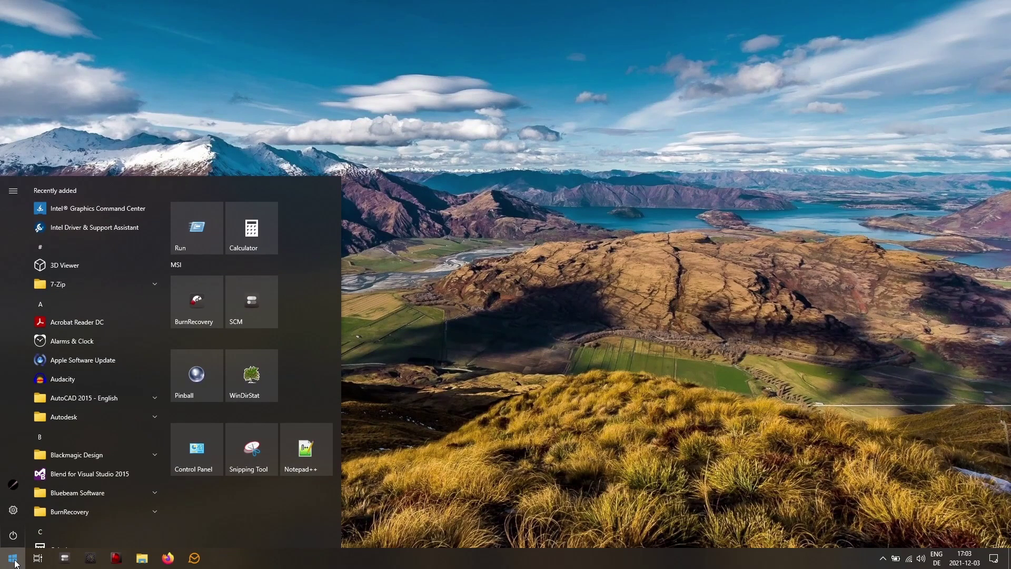
{"action": "mouse_move", "coordinate": [11, 487]}
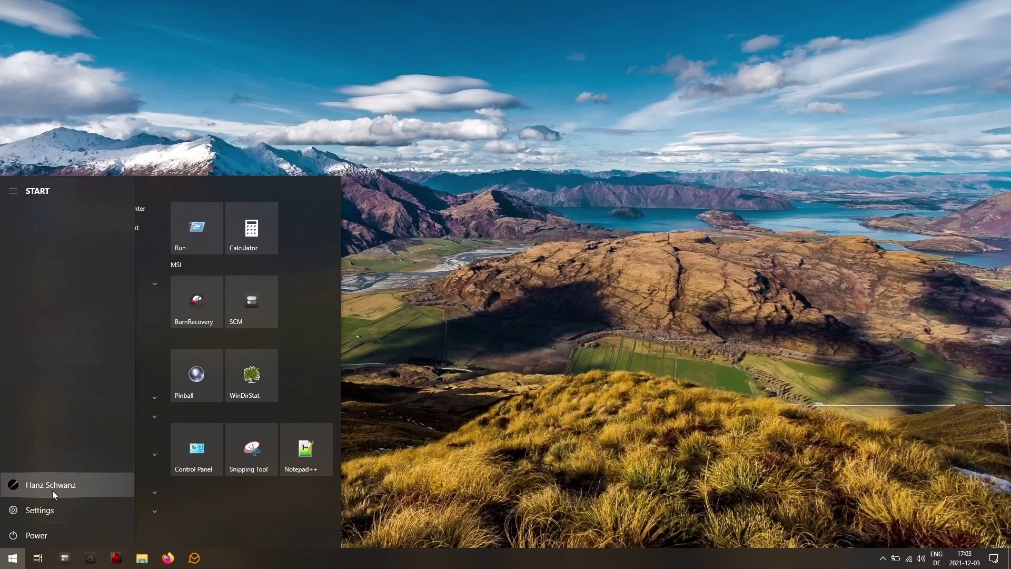
{"action": "left_click", "coordinate": [78, 488]}
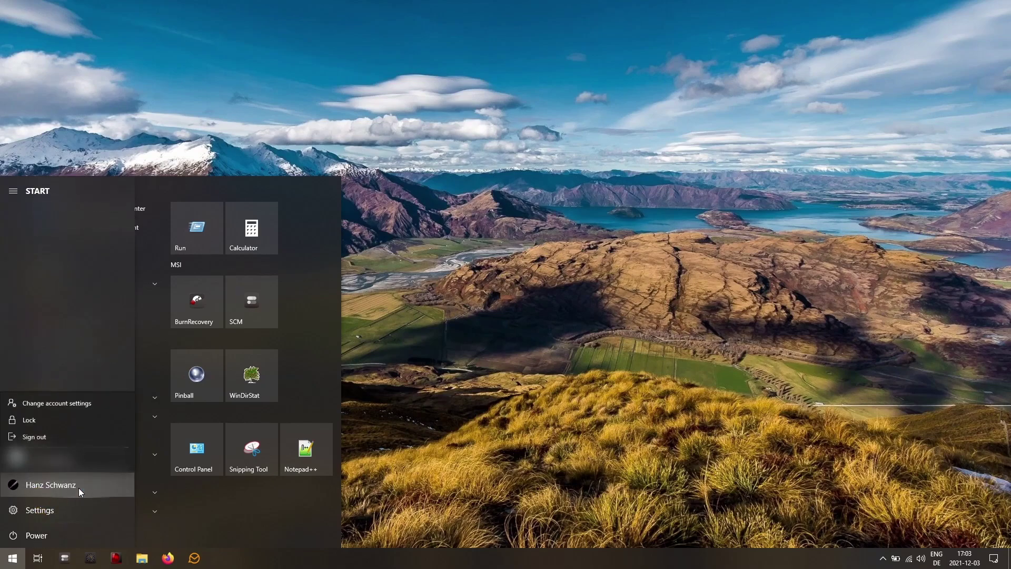
{"action": "left_click", "coordinate": [80, 402]}
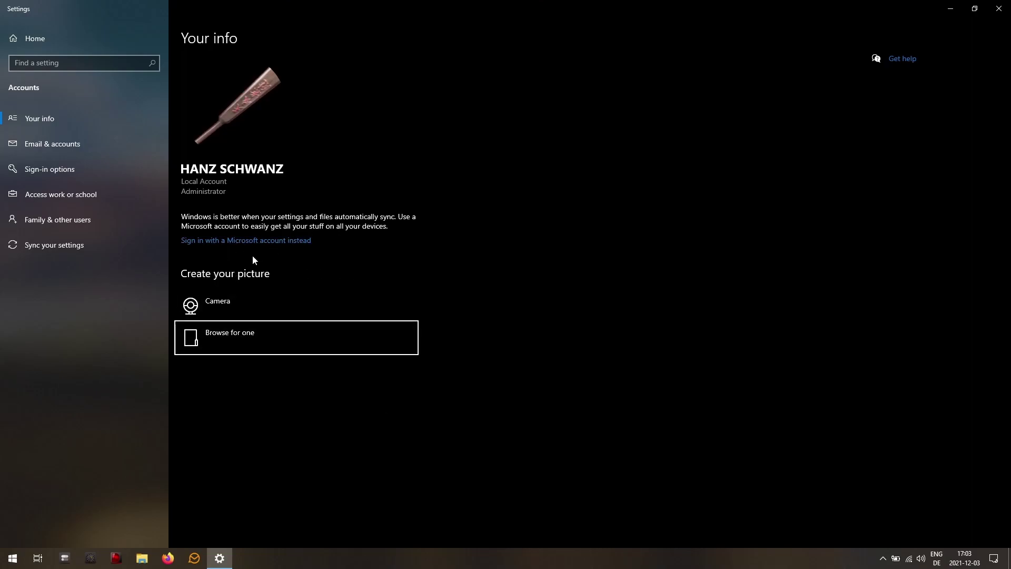
Search 'shared', confirm Shared experiences shows all accounts working, then close Settings.
{"action": "left_click", "coordinate": [56, 63]}
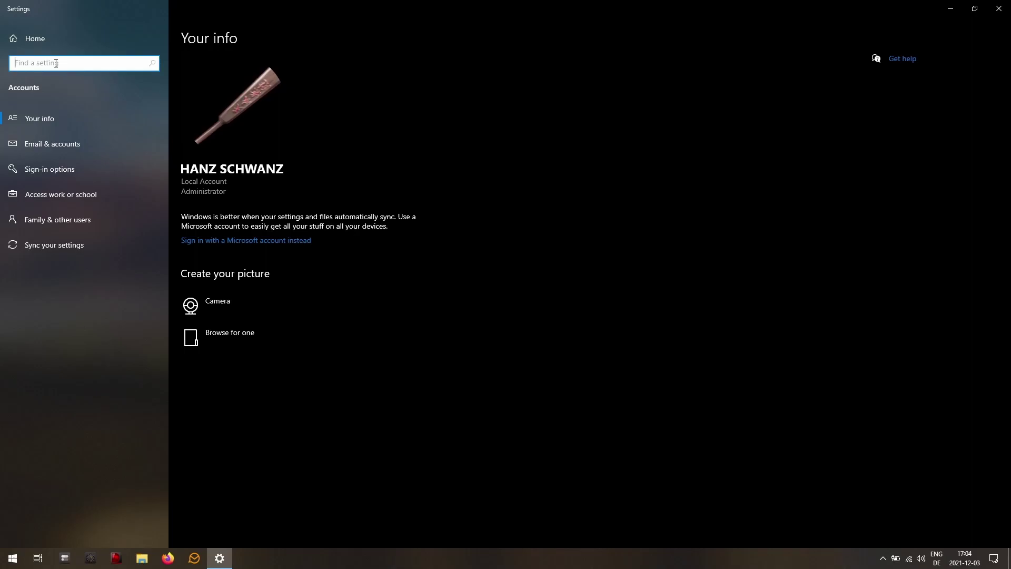
{"action": "type", "text": "s"}
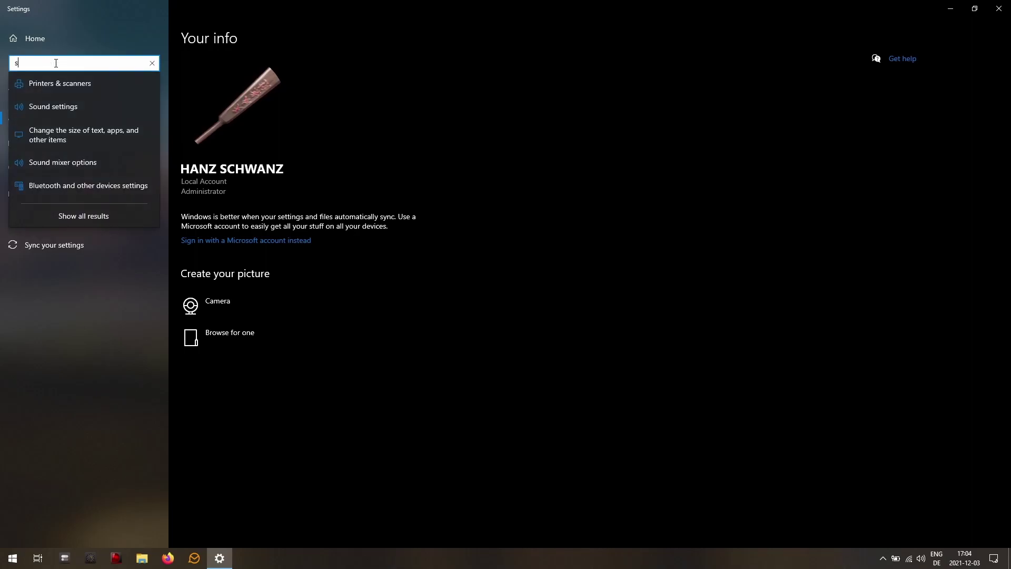
{"action": "type", "text": "hared"}
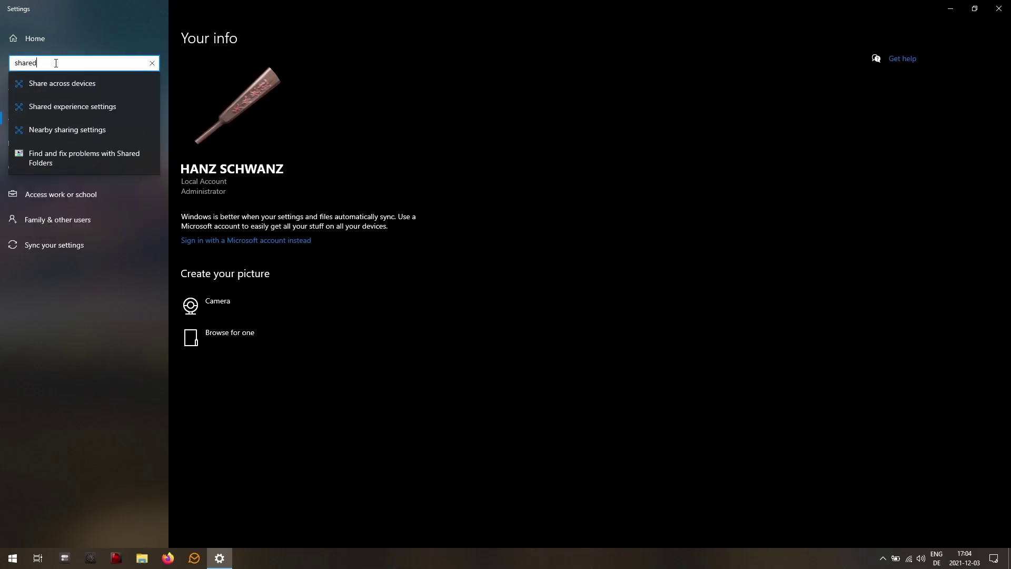
{"action": "left_click", "coordinate": [60, 106]}
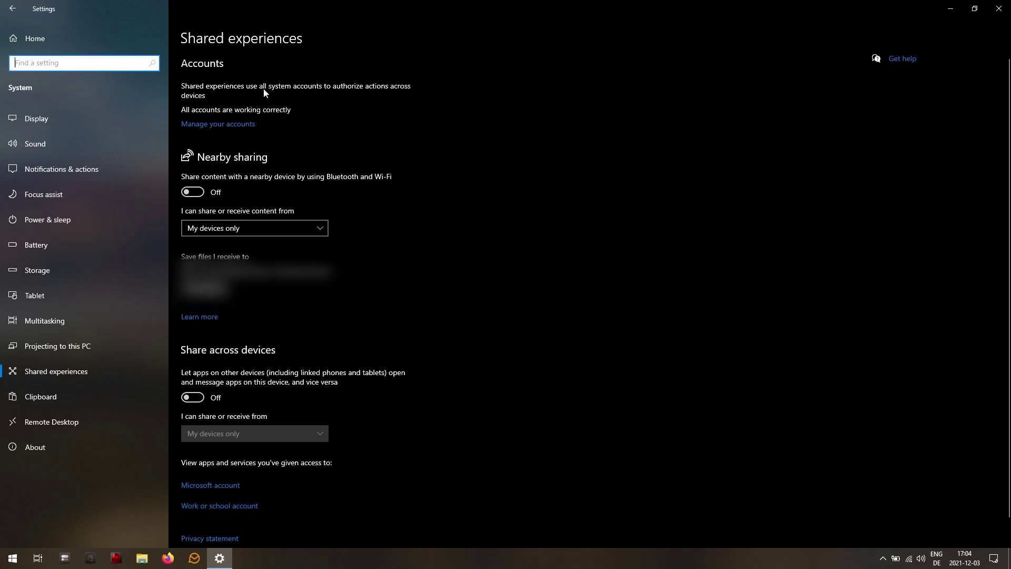
{"action": "left_click", "coordinate": [999, 9]}
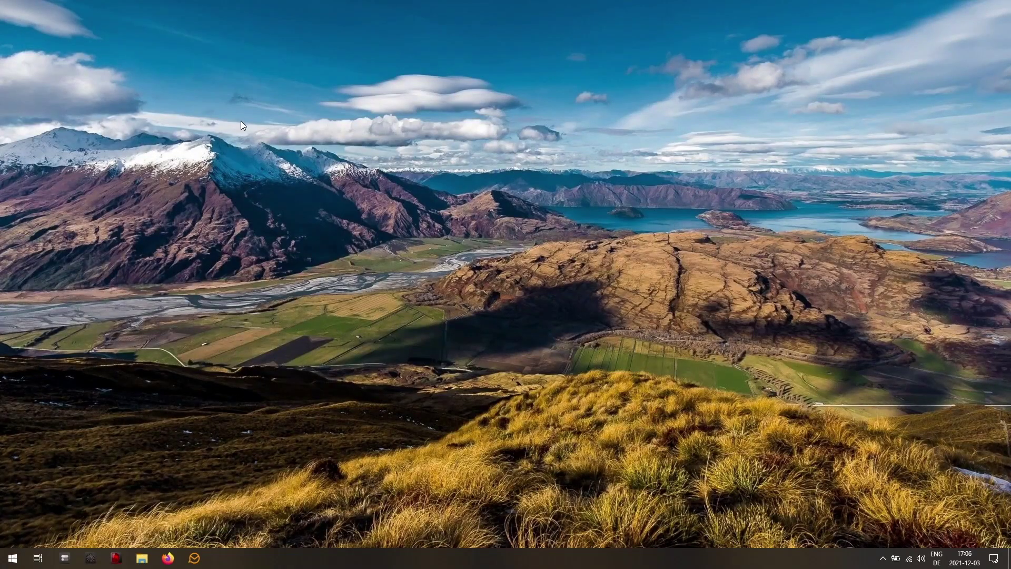